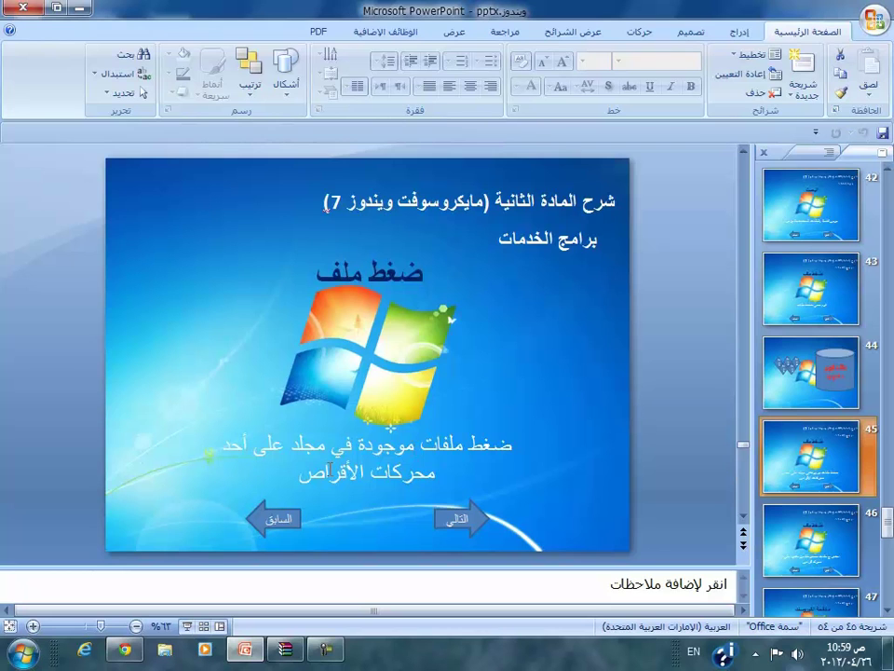
# Step: Minimise the presentation, open the Documents library, look inside the تمرين البحث folder and return to Documents
pyautogui.click(90, 7)
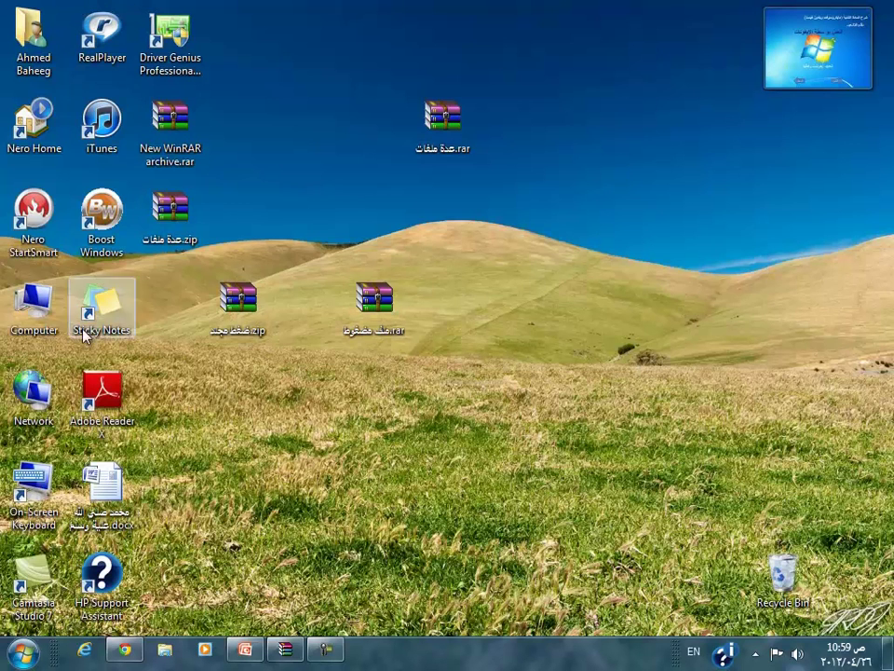
pyautogui.press('super')
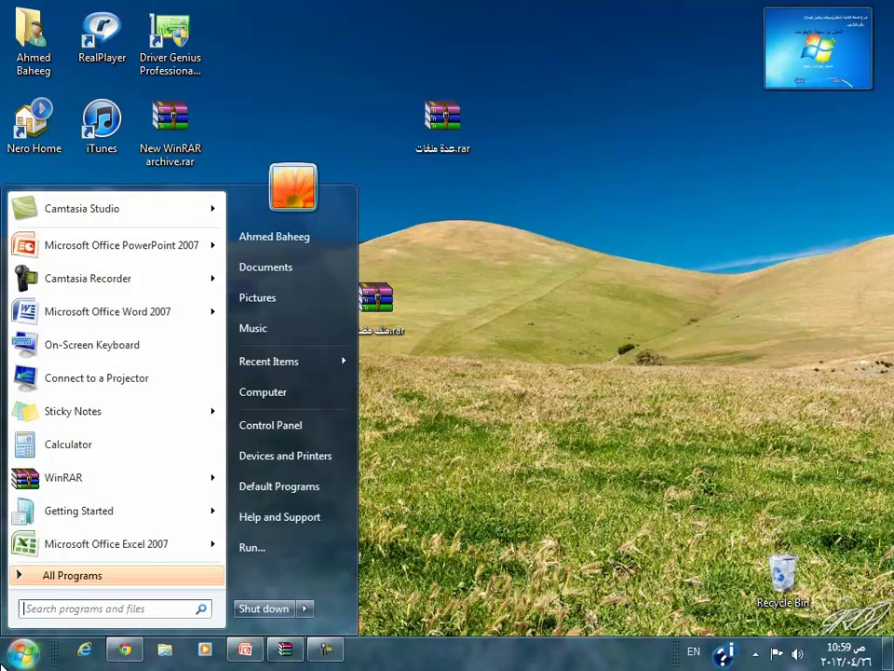
pyautogui.click(267, 270)
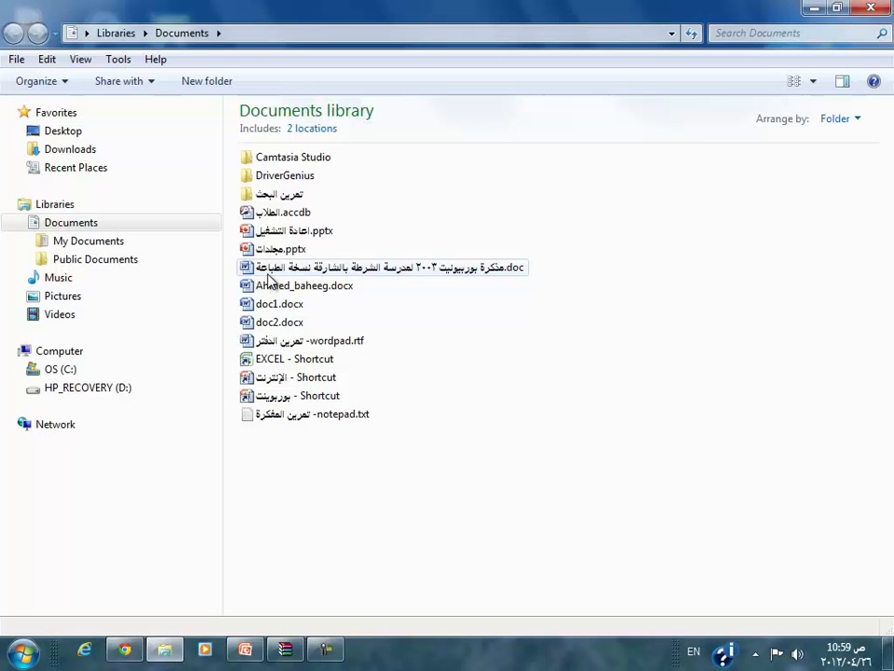
pyautogui.doubleClick(270, 194)
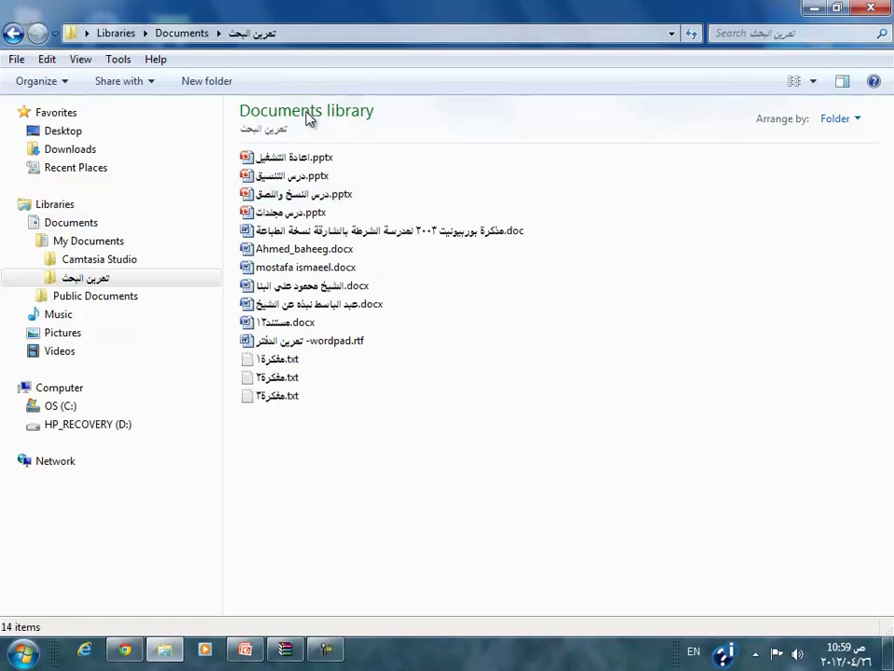
pyautogui.click(9, 35)
# Step: Compress the تمرين البحث folder into the RAR archive تمرين البحث.rar saved on the Desktop
pyautogui.rightClick(267, 195)
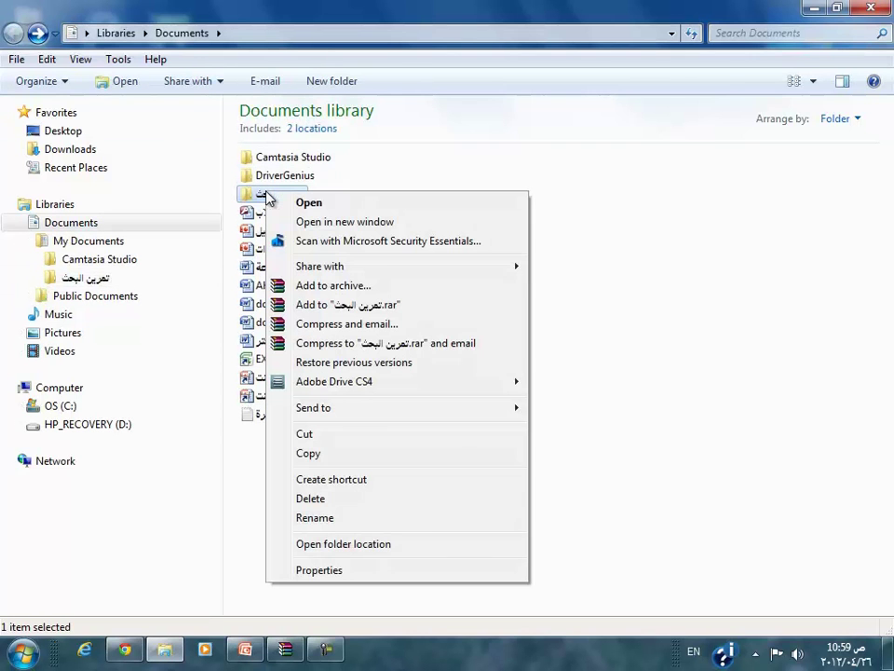
pyautogui.click(431, 288)
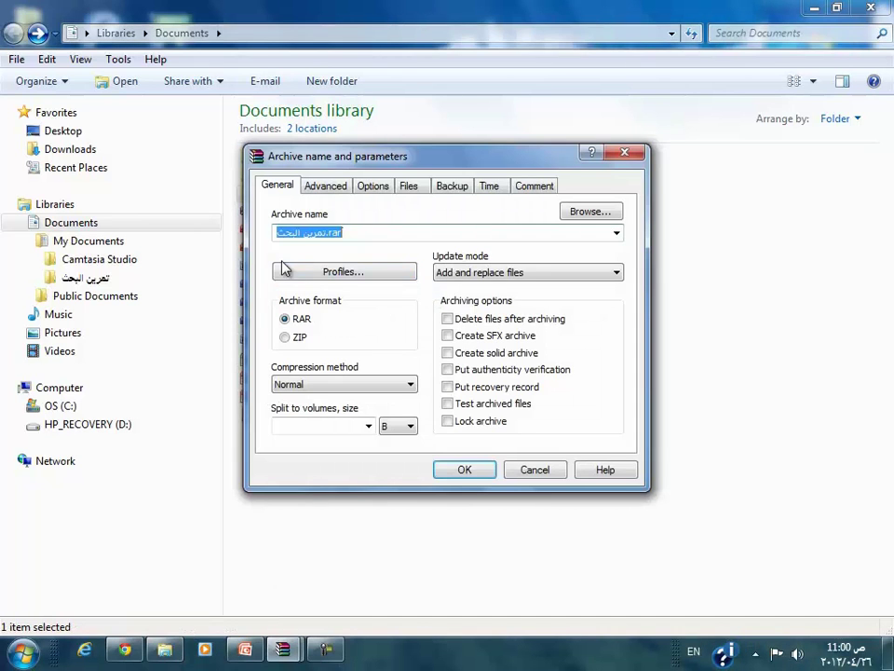
pyautogui.click(581, 213)
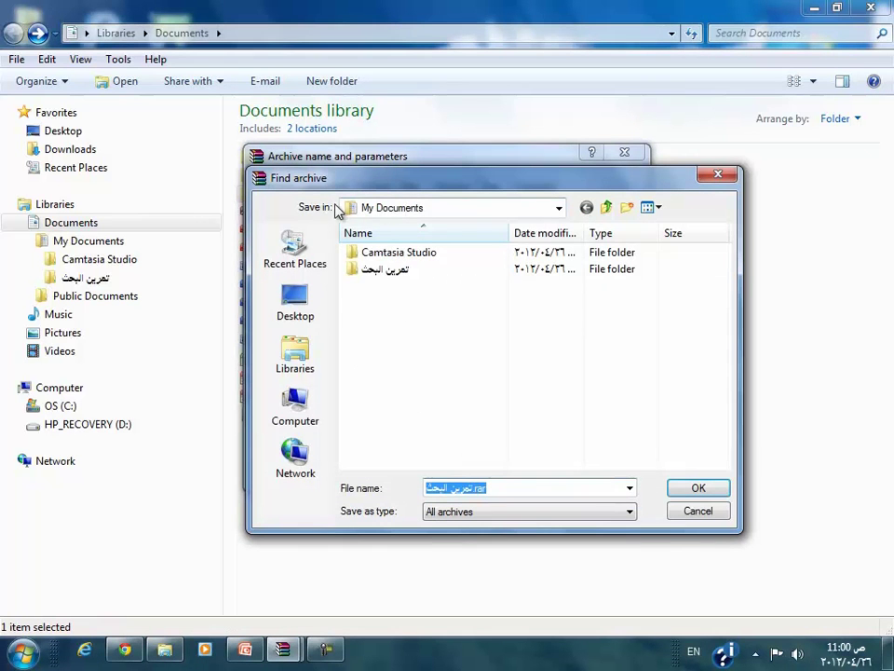
pyautogui.click(311, 304)
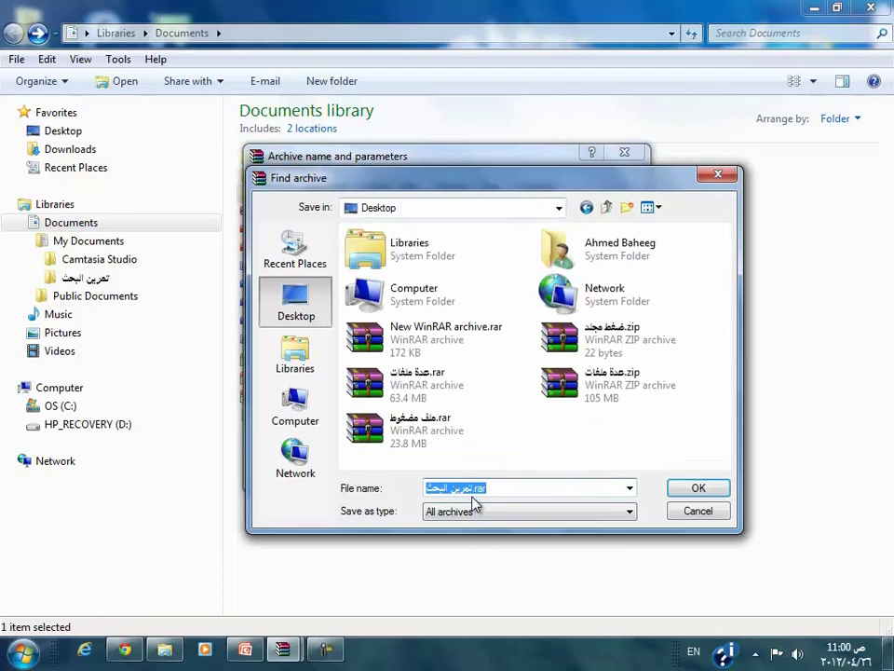
pyautogui.click(689, 488)
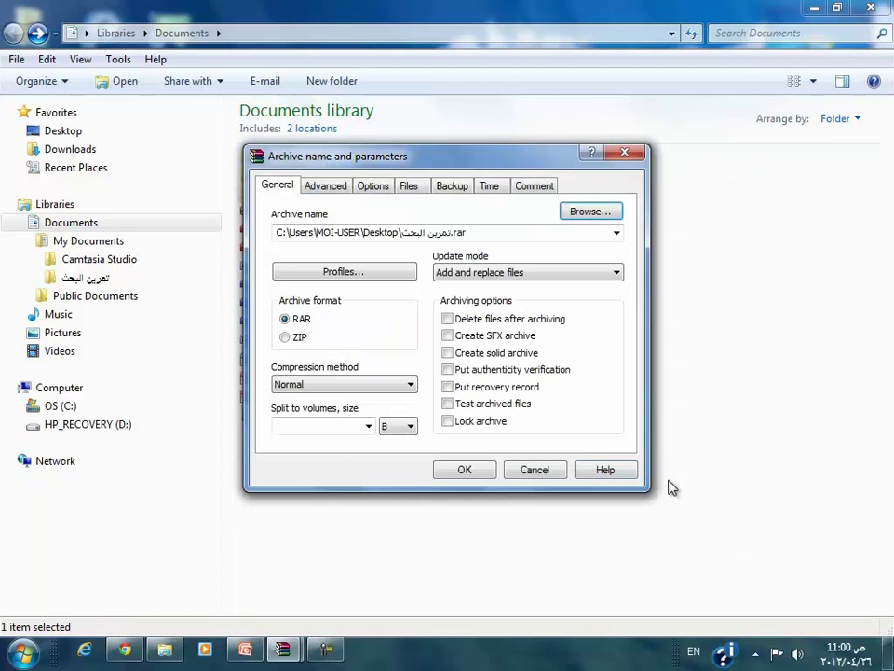
pyautogui.click(465, 470)
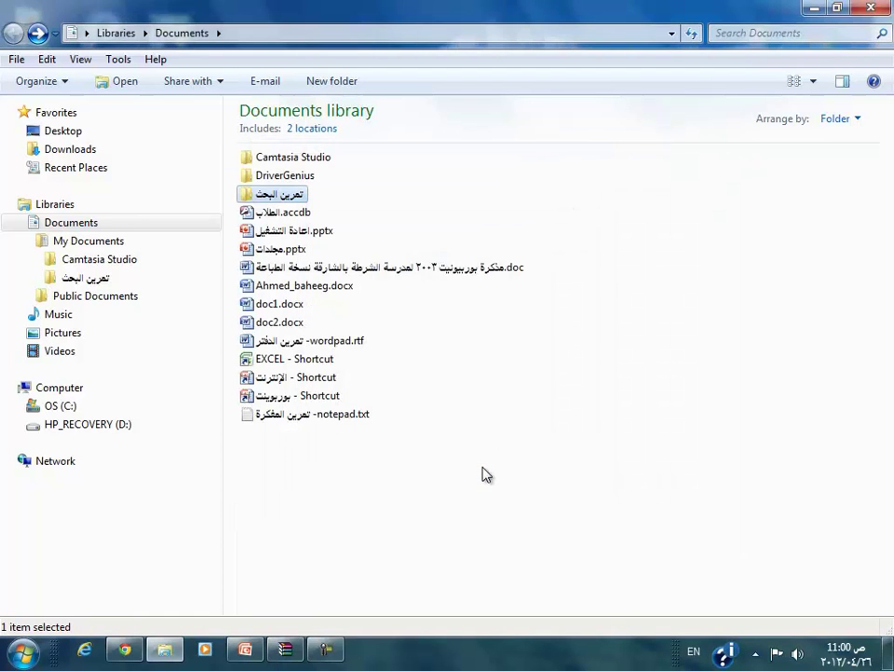
# Step: Check the size of the original تمرين البحث folder in its properties and close them
pyautogui.rightClick(295, 197)
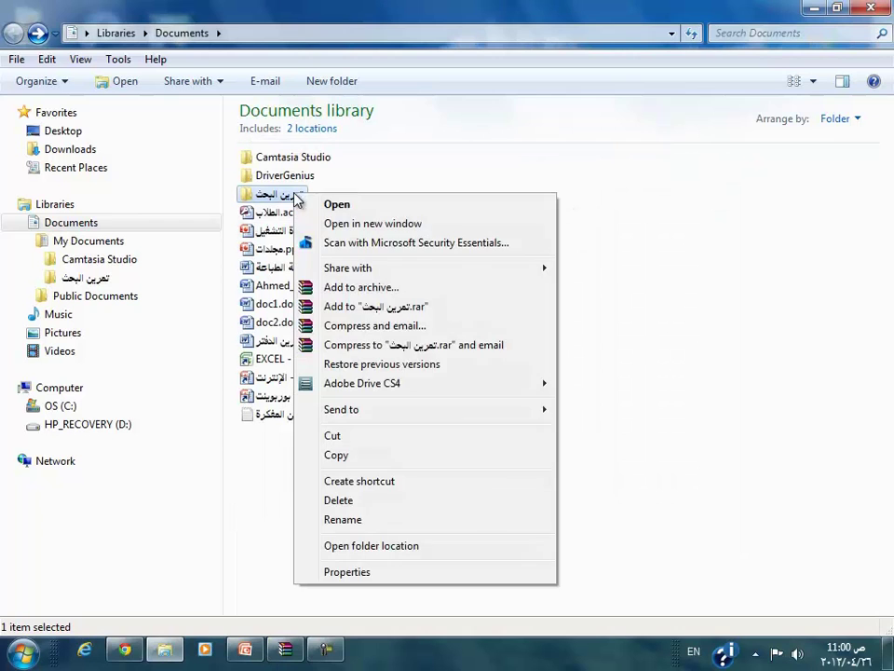
pyautogui.click(409, 572)
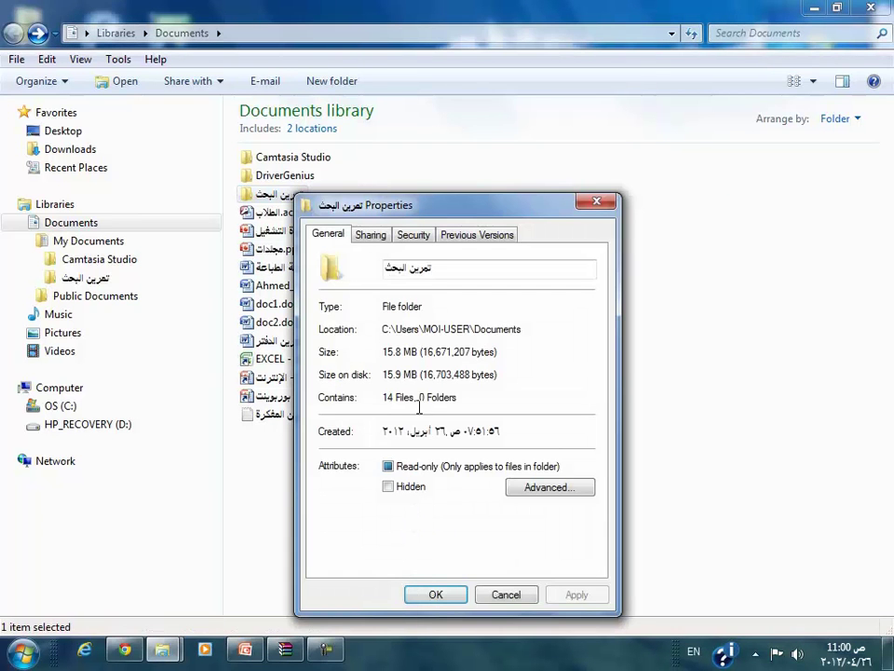
pyautogui.click(514, 599)
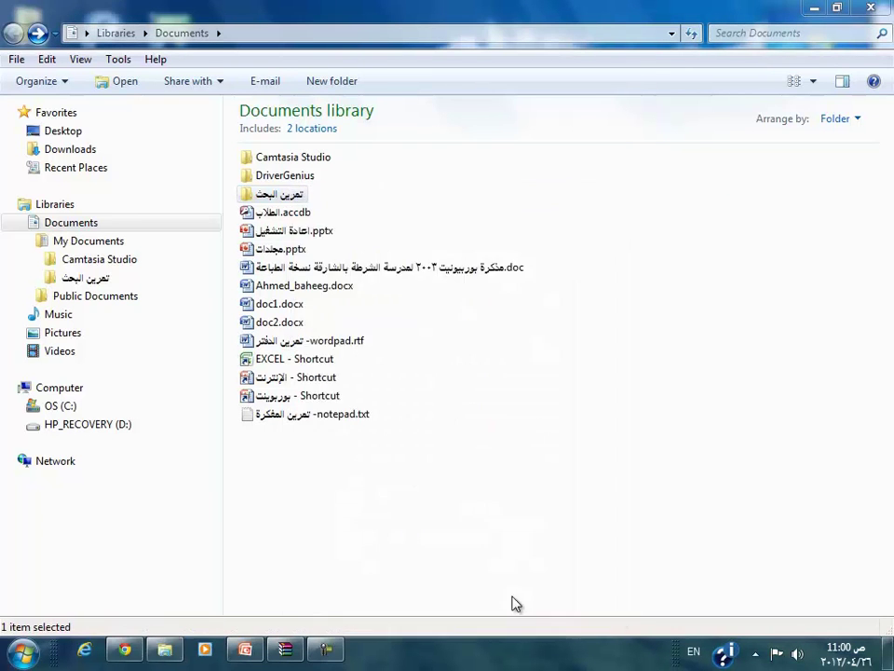
# Step: Minimise the Documents window and check the size of تمرين البحث.rar on the Desktop in its properties
pyautogui.click(816, 8)
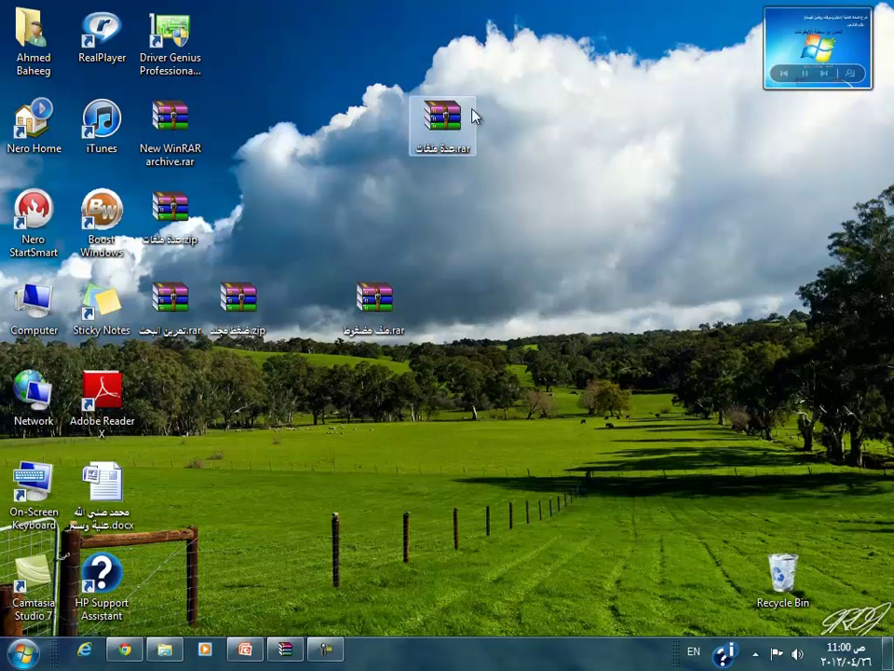
pyautogui.rightClick(431, 133)
pyautogui.click(339, 131)
pyautogui.hotkey('alt', 'shift')
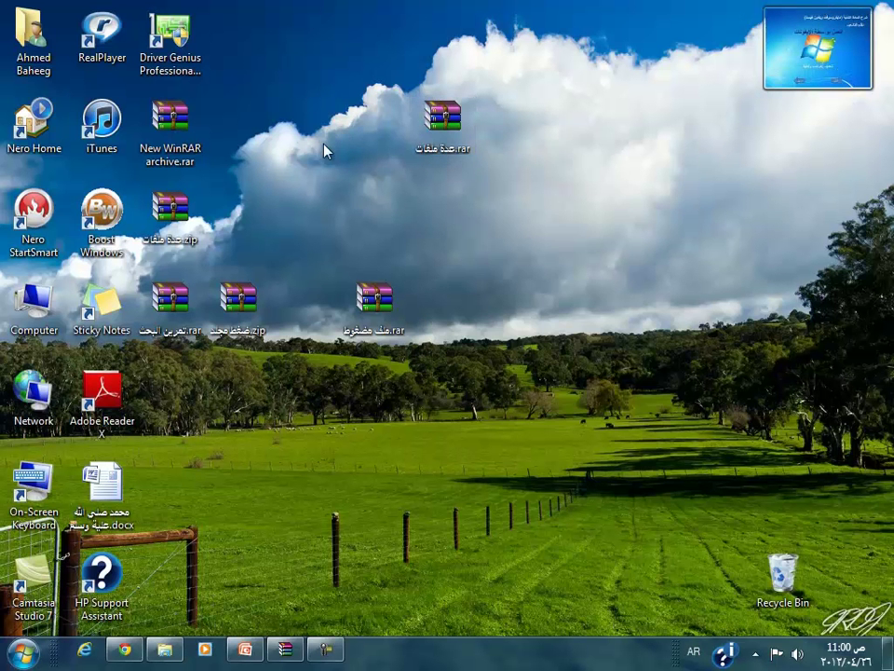
pyautogui.rightClick(164, 319)
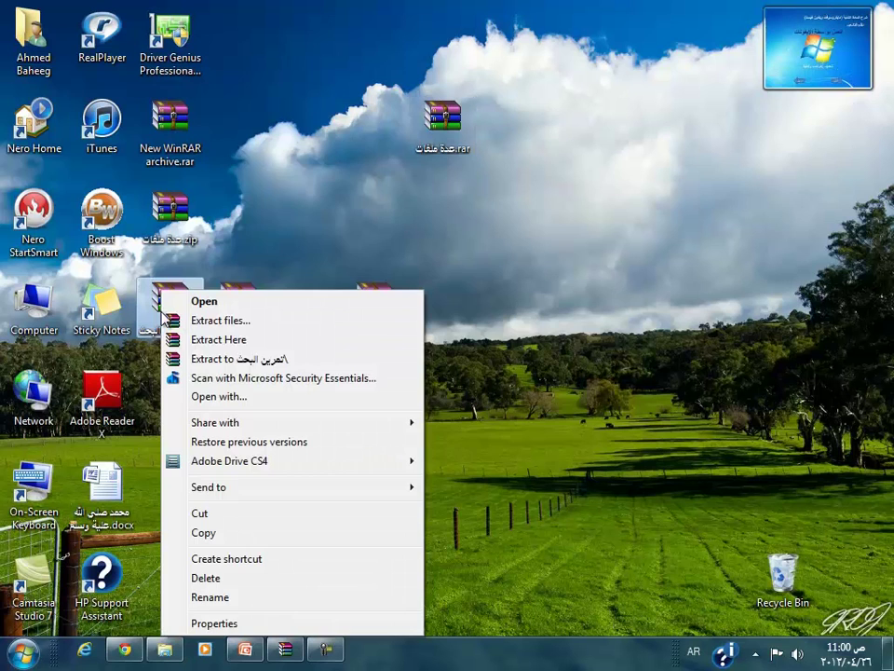
pyautogui.click(237, 624)
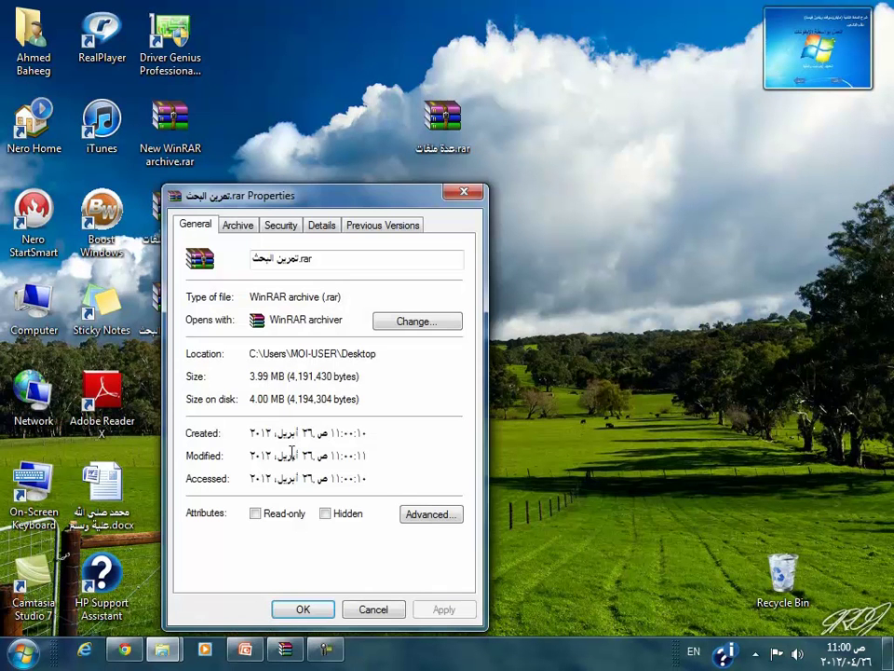
pyautogui.click(375, 609)
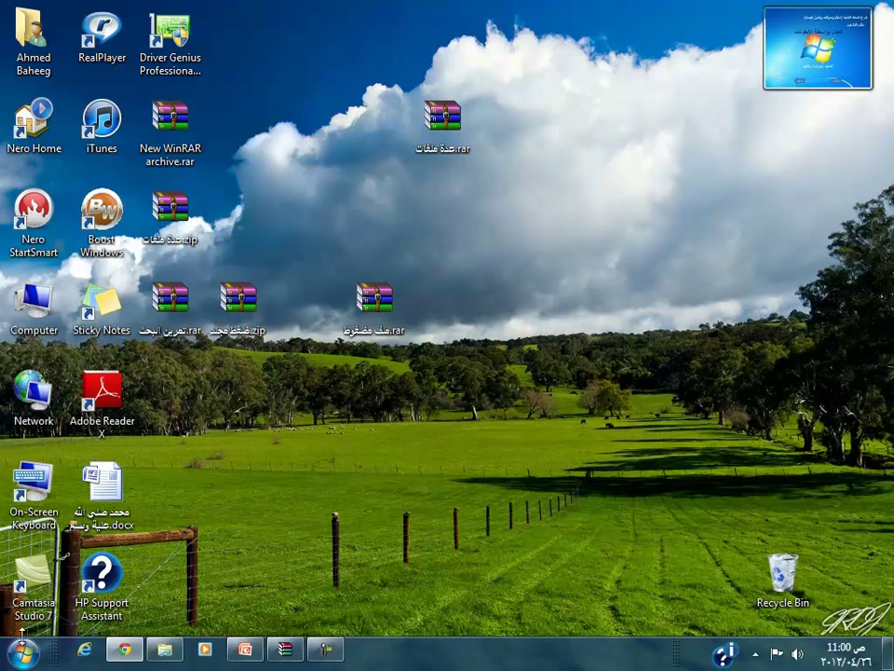
pyautogui.press('super')
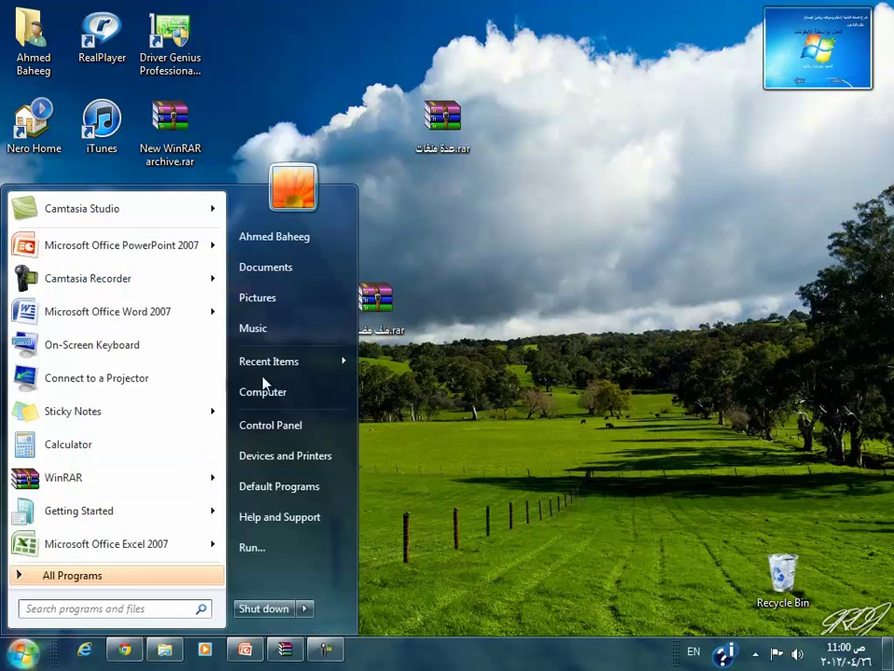
pyautogui.click(501, 152)
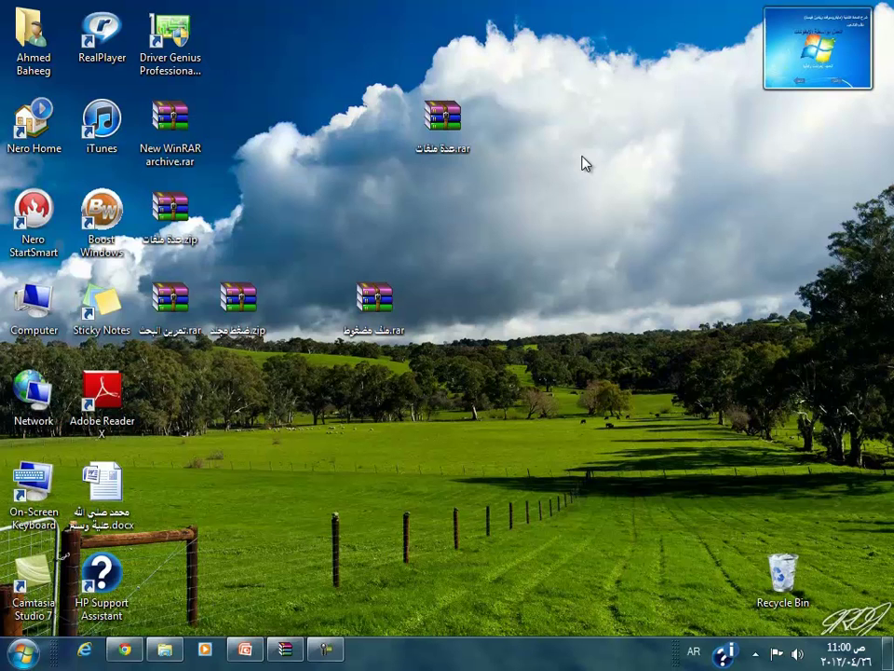
pyautogui.doubleClick(171, 303)
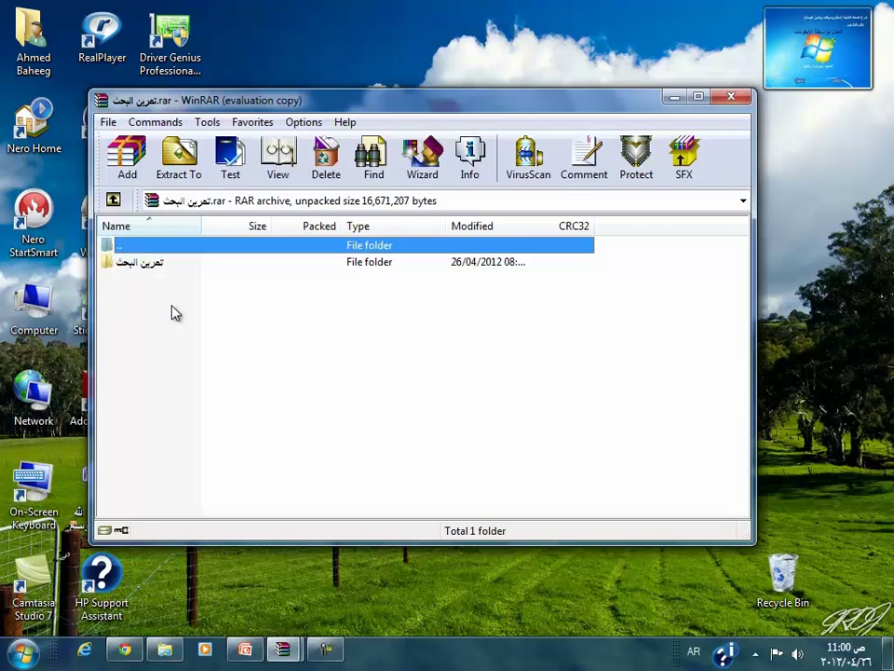
pyautogui.click(152, 265)
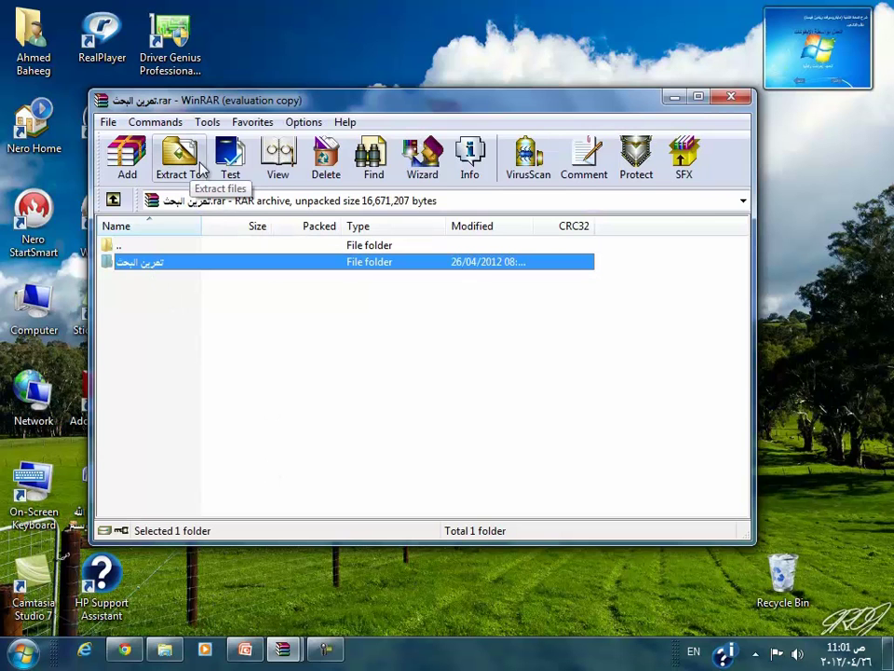
pyautogui.click(166, 174)
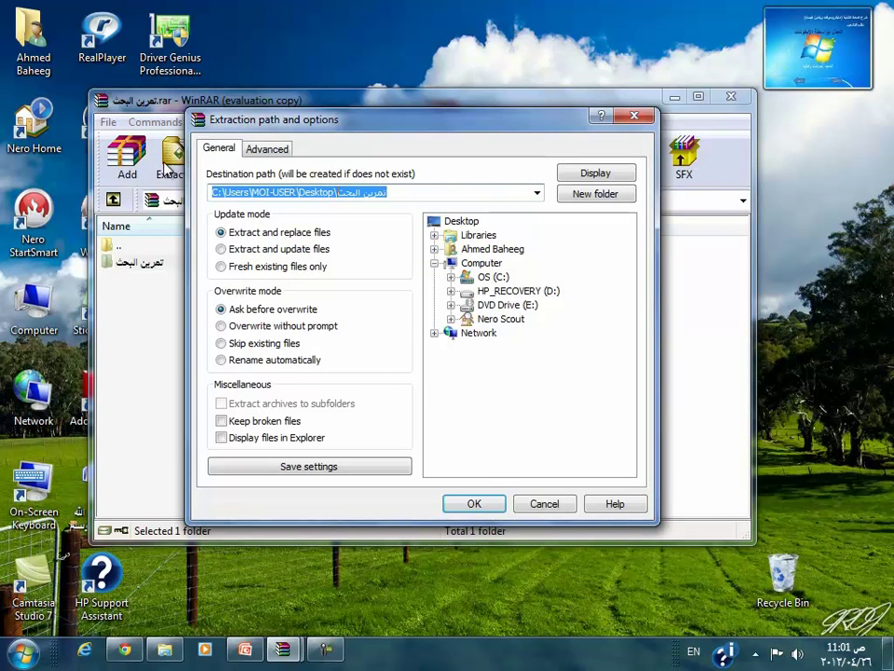
pyautogui.click(460, 221)
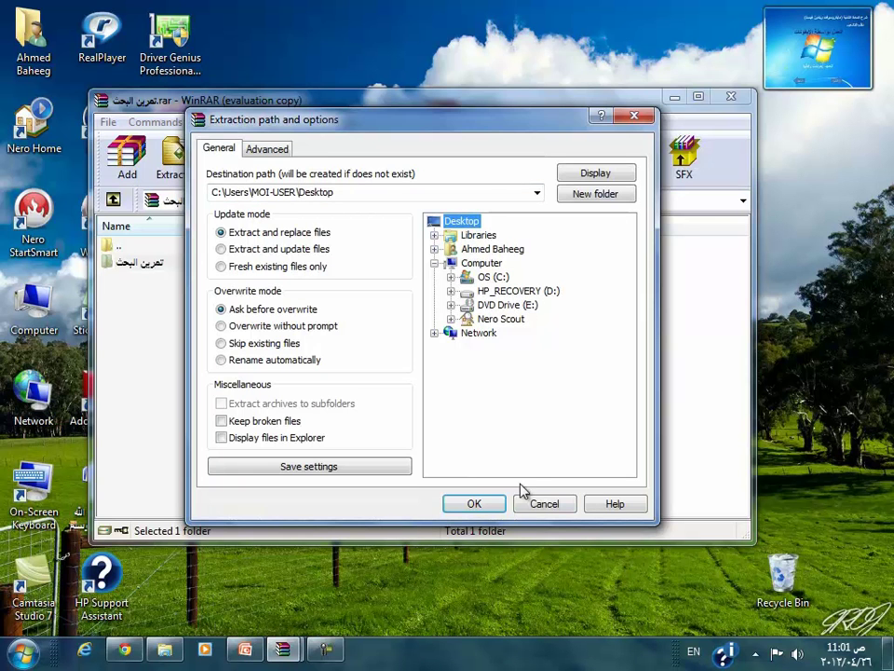
pyautogui.click(543, 502)
pyautogui.click(731, 97)
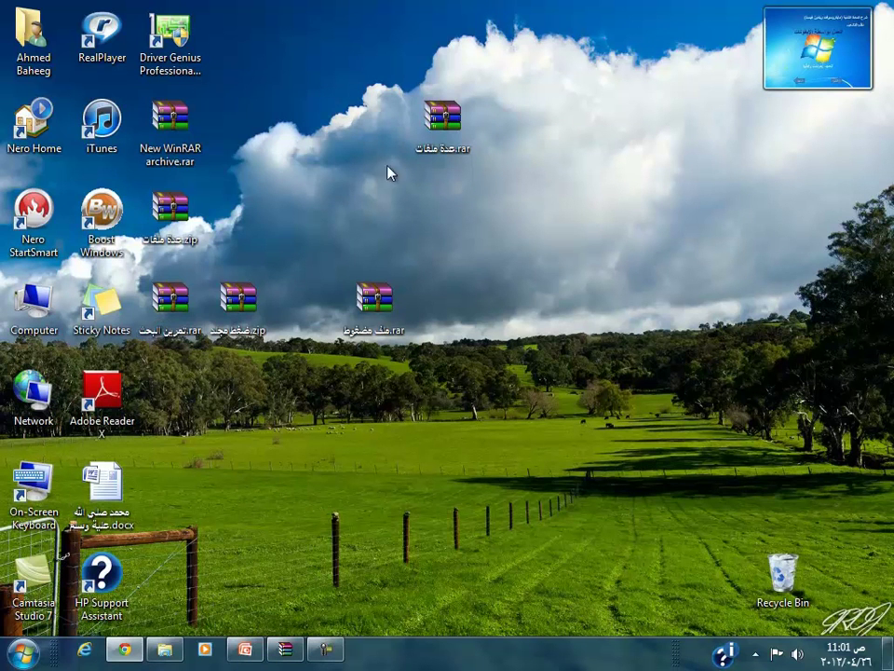
# Step: Extract the تمرين البحث folder from تمرين البحث.rar to the Desktop and look through the extracted folder's files
pyautogui.doubleClick(182, 322)
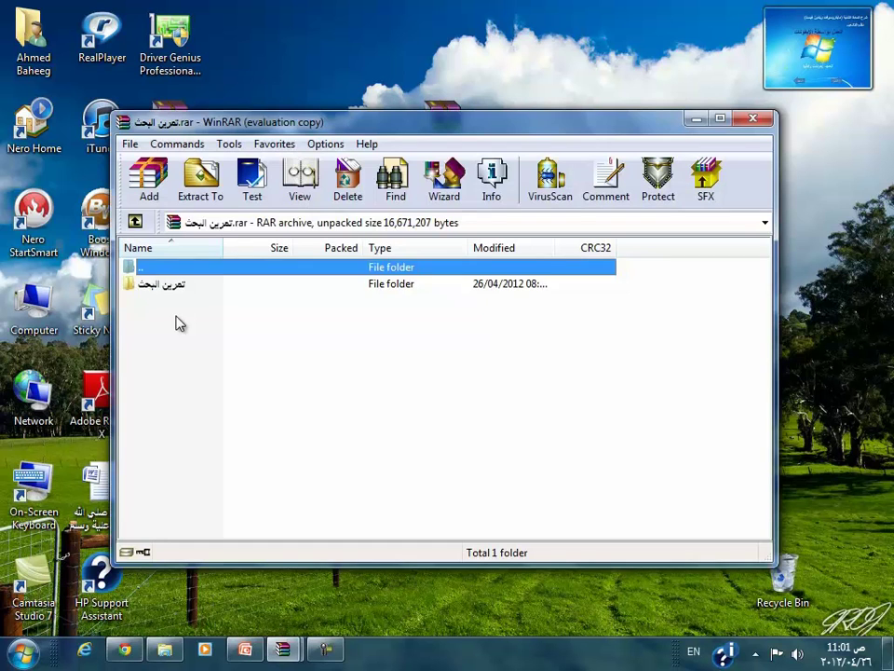
pyautogui.click(176, 285)
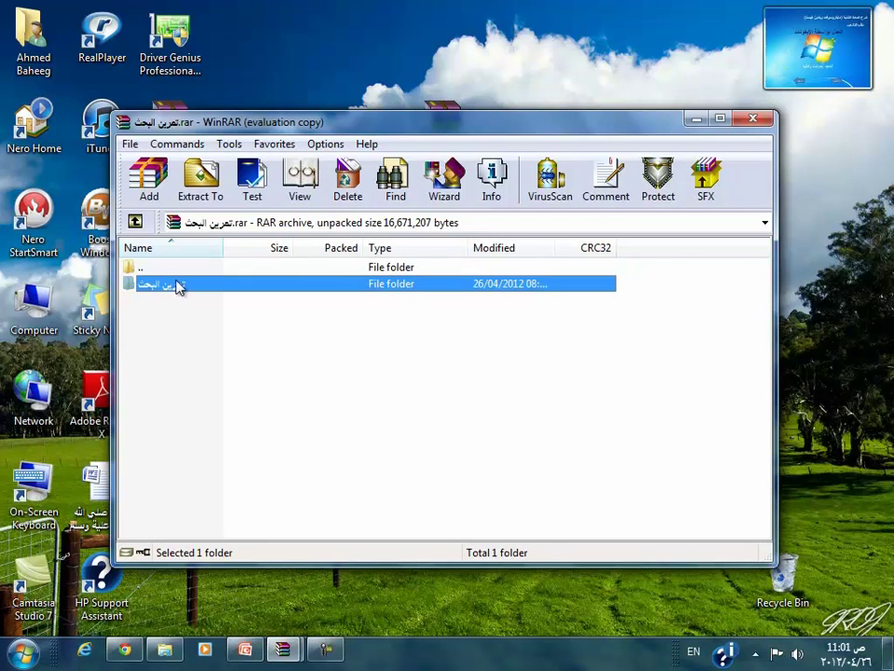
pyautogui.click(198, 179)
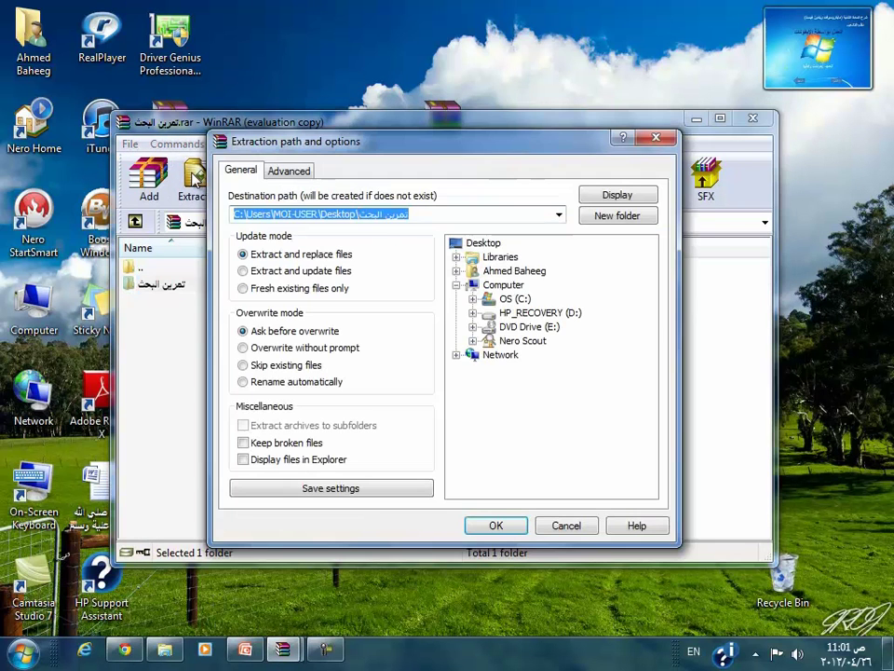
pyautogui.click(496, 243)
pyautogui.click(495, 526)
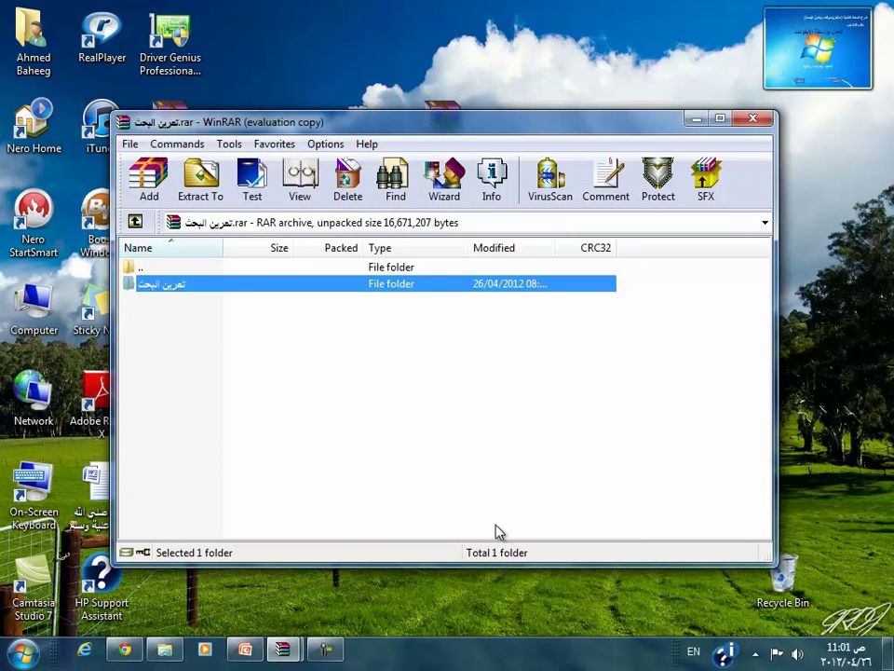
pyautogui.click(755, 121)
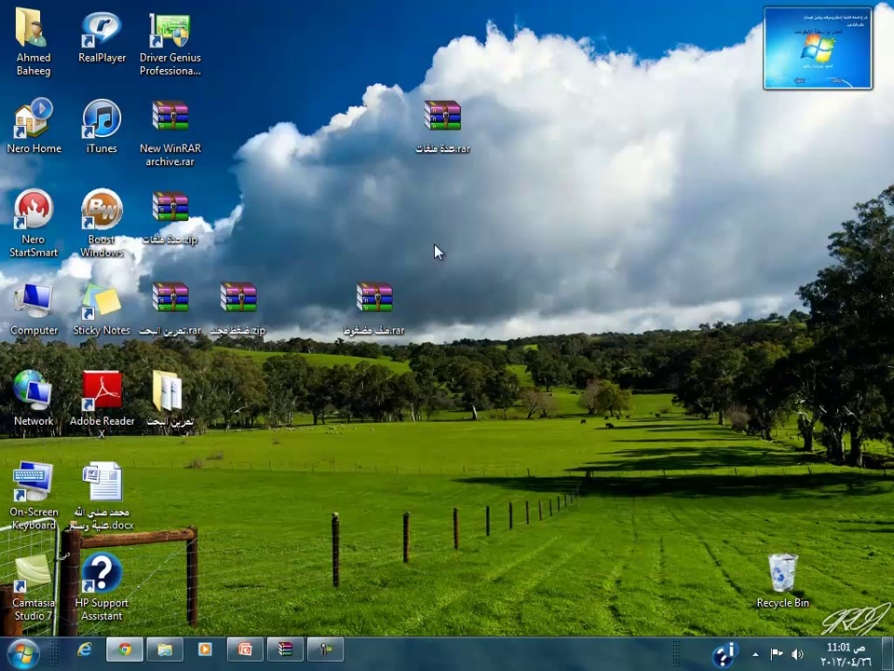
pyautogui.doubleClick(167, 402)
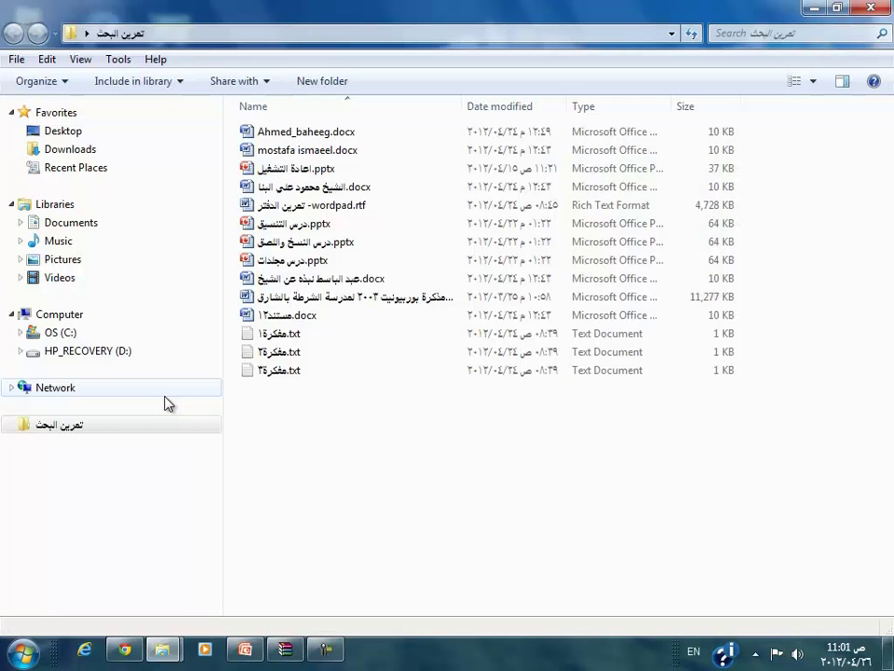
pyautogui.click(873, 8)
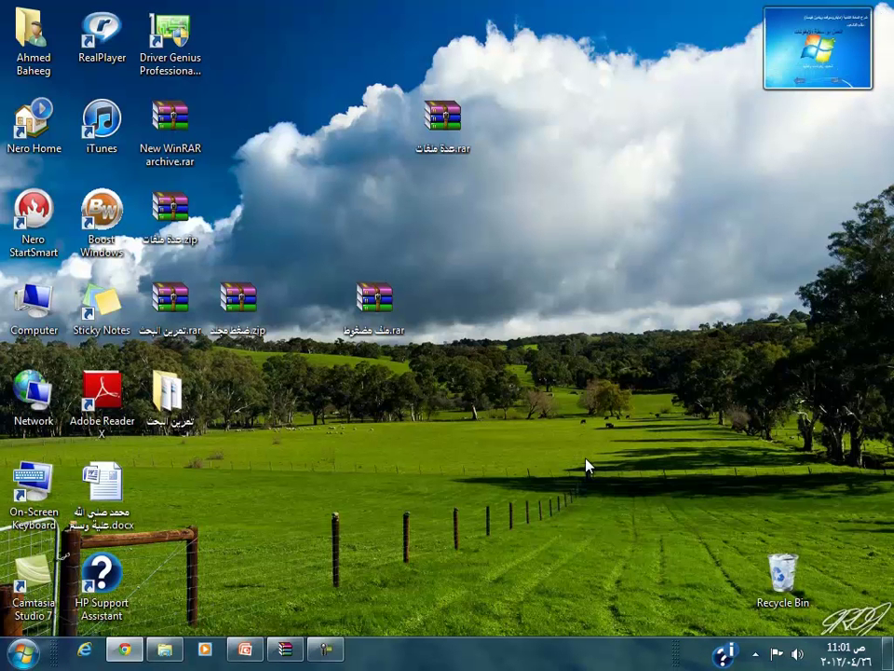
# Step: Extract lesson41.camrec from ملف مضغوط.rar directly to the Desktop and close the archive
pyautogui.doubleClick(387, 324)
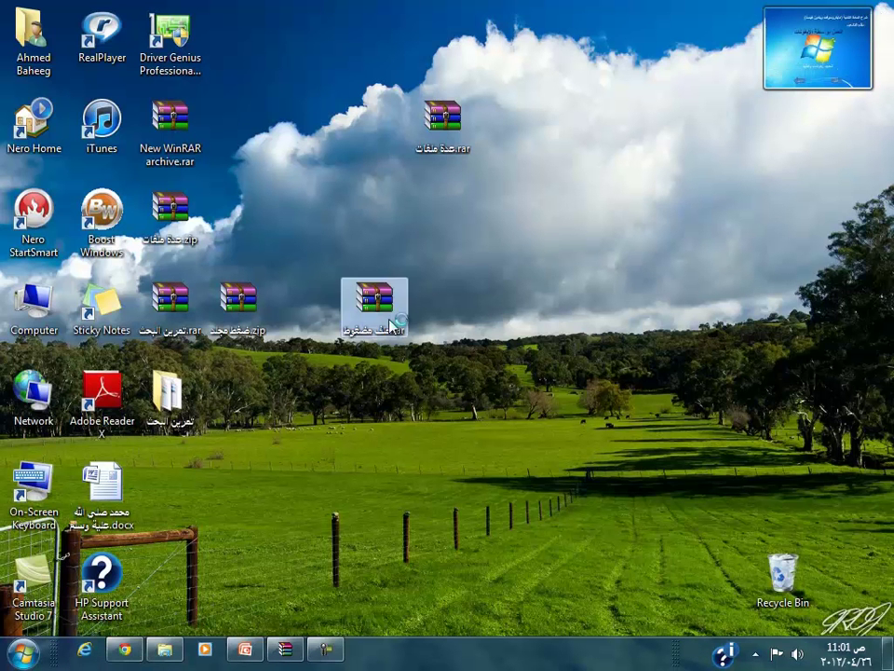
pyautogui.click(252, 308)
pyautogui.moveTo(295, 147); pyautogui.dragTo(478, 122)
pyautogui.click(418, 160)
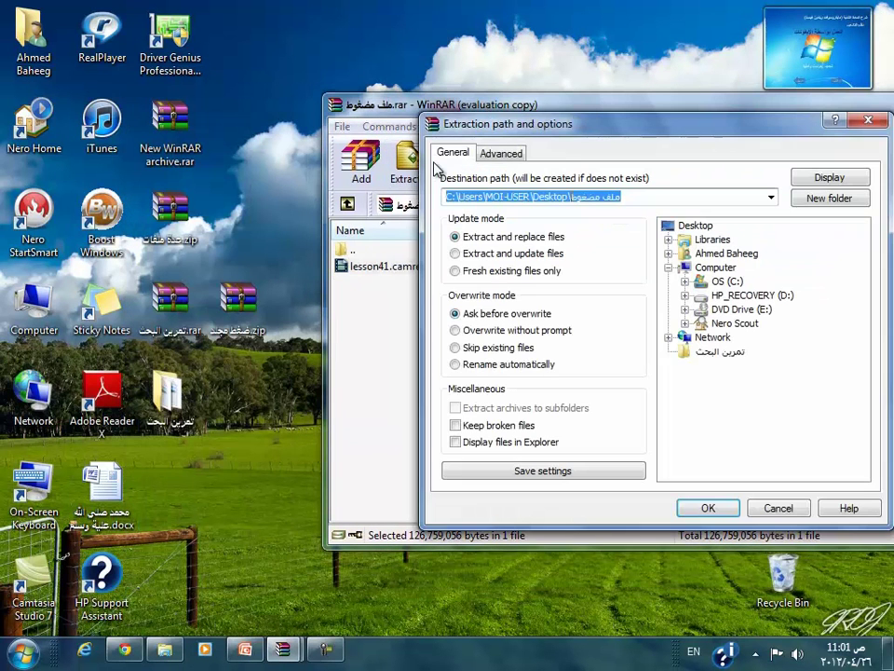
pyautogui.click(691, 227)
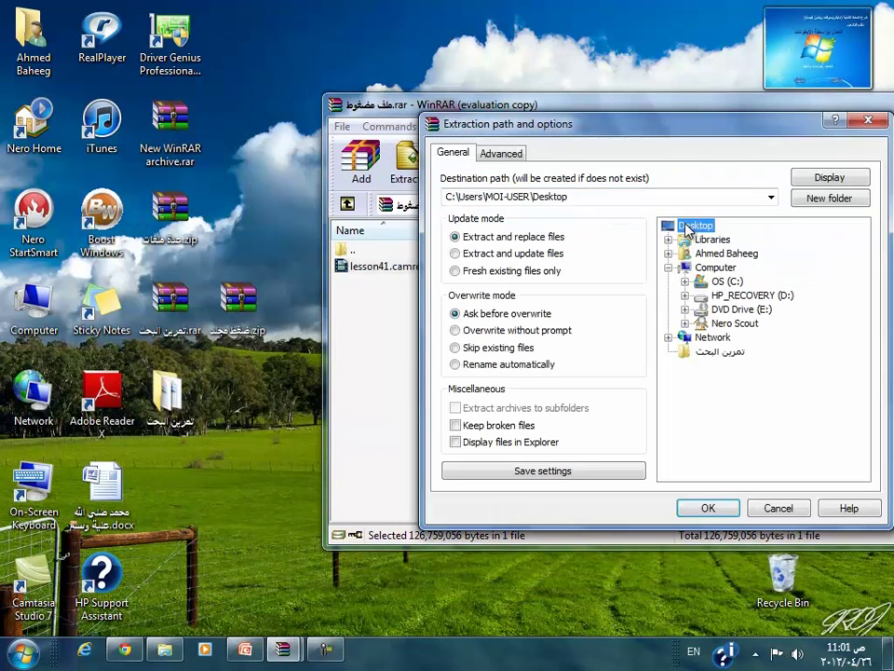
pyautogui.click(718, 507)
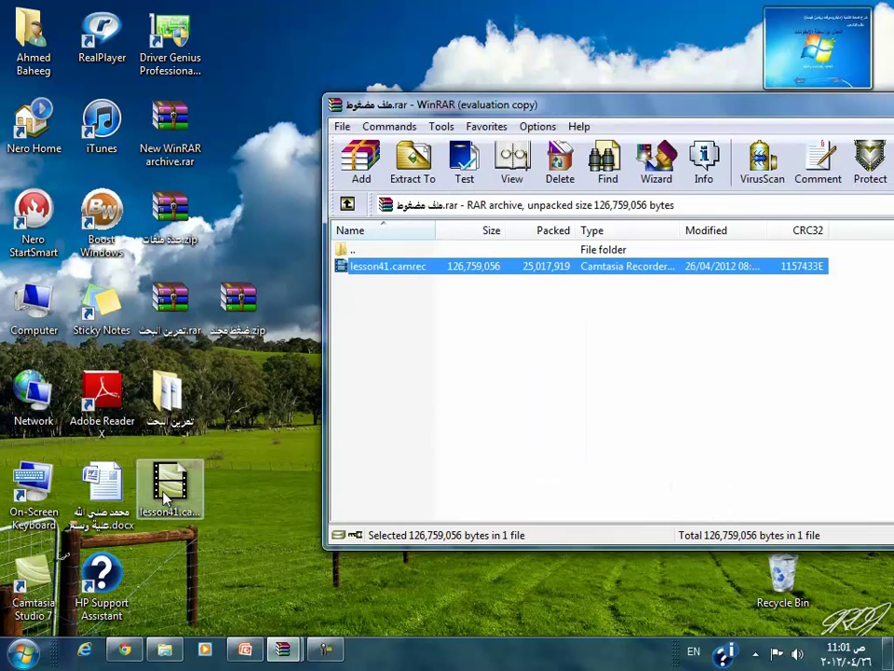
pyautogui.moveTo(810, 105); pyautogui.dragTo(641, 135)
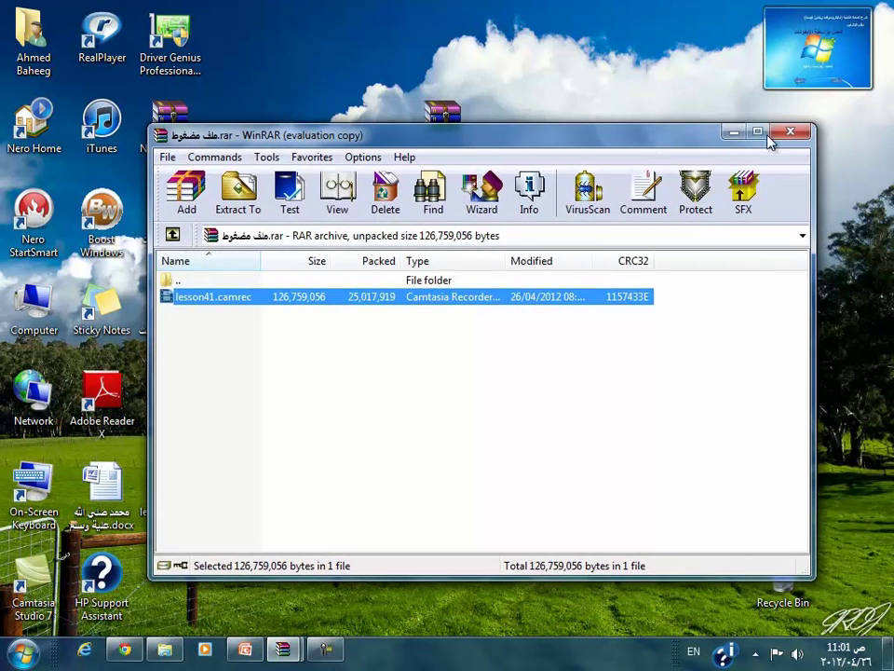
pyautogui.click(798, 132)
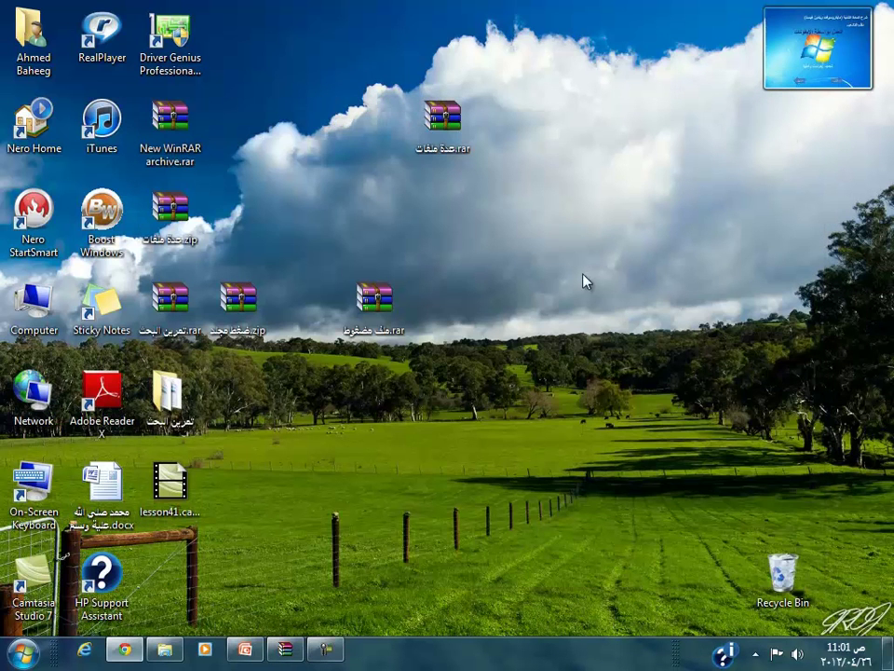
# Step: Open عدة ملفات.rar on the Desktop and extract lesson41, lesson42 and lesson43.camrec to the Documents library
pyautogui.doubleClick(456, 127)
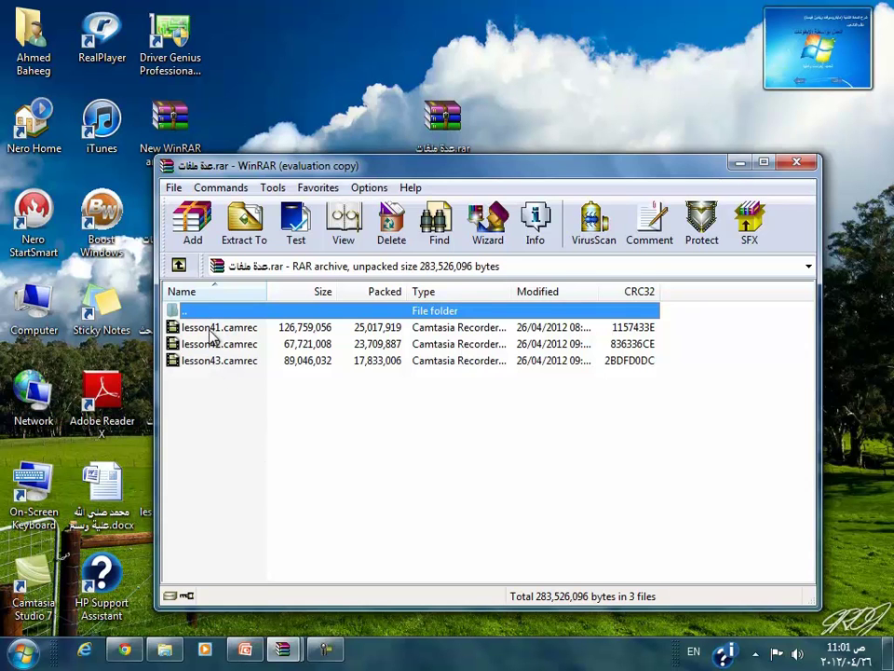
pyautogui.click(253, 236)
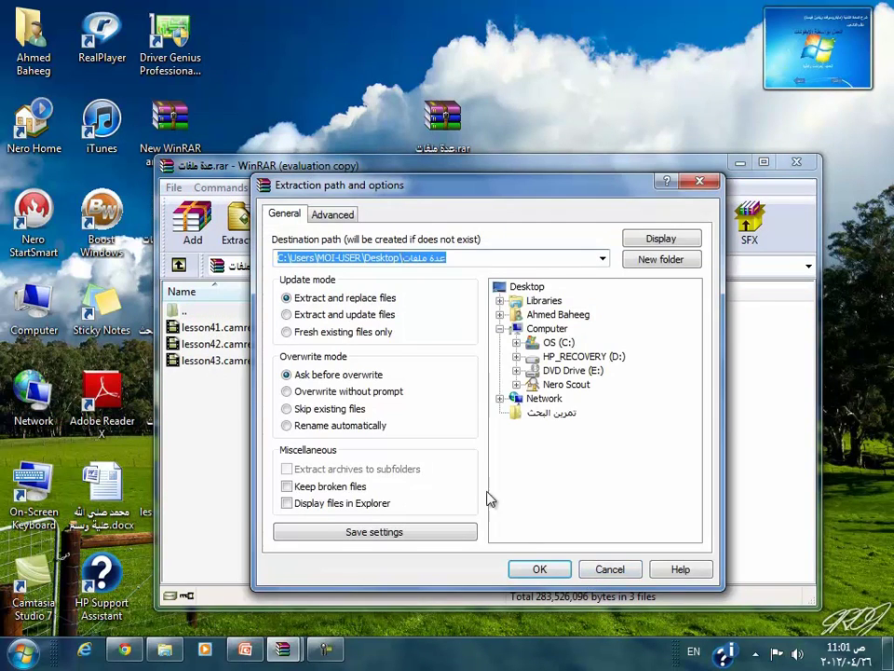
pyautogui.click(610, 569)
pyautogui.moveTo(326, 451); pyautogui.dragTo(233, 328)
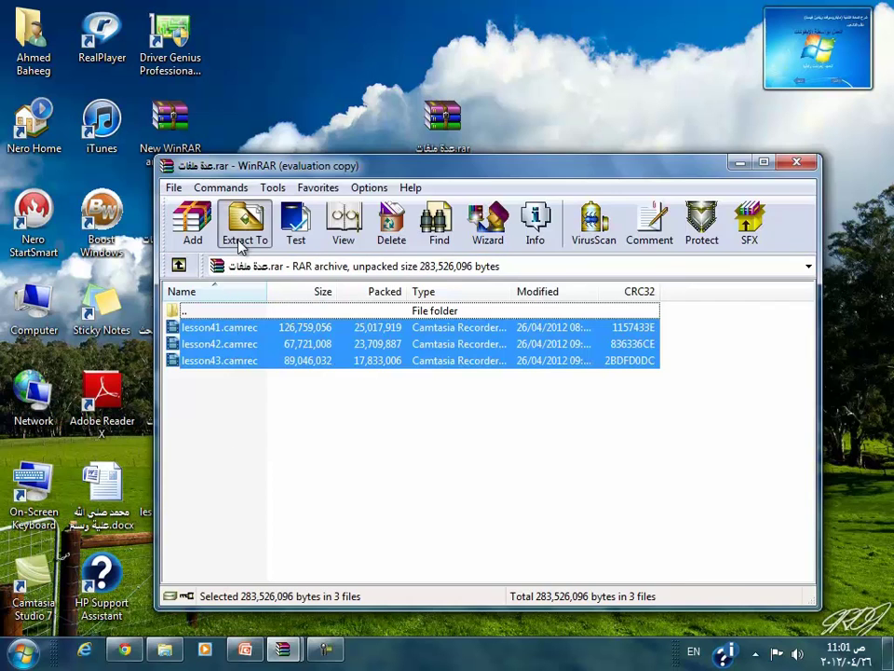
pyautogui.click(240, 233)
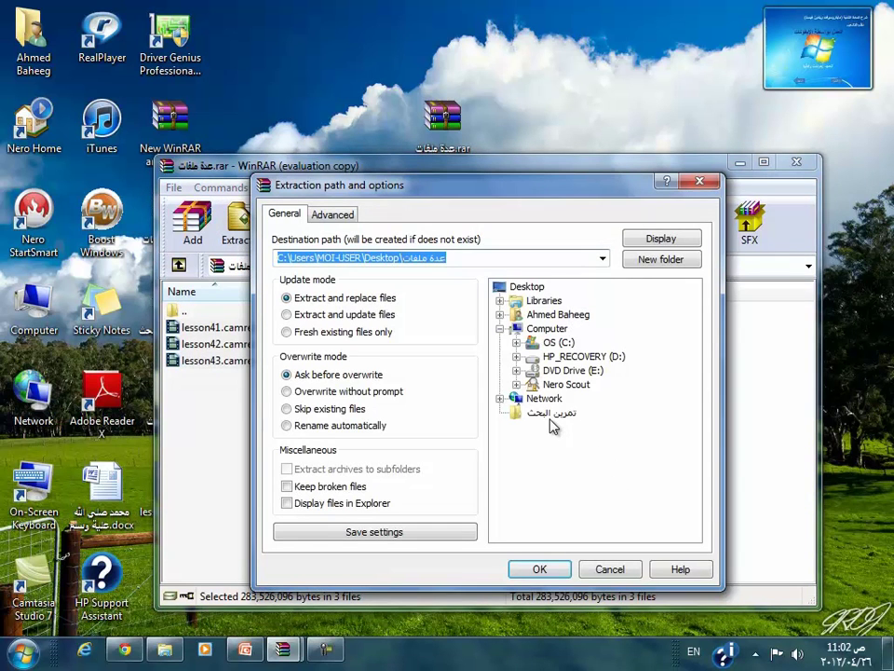
pyautogui.doubleClick(544, 300)
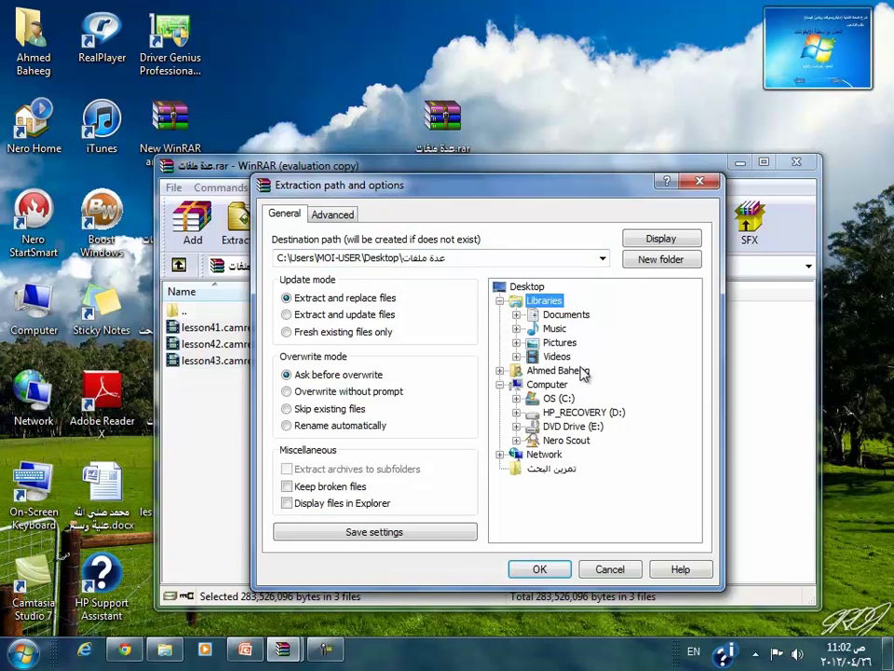
pyautogui.doubleClick(568, 315)
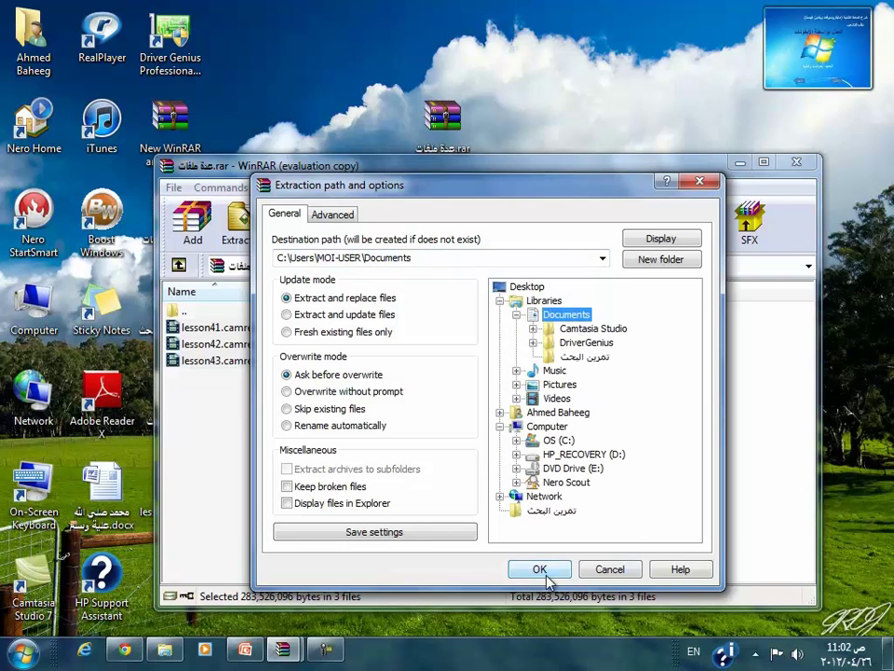
pyautogui.click(544, 572)
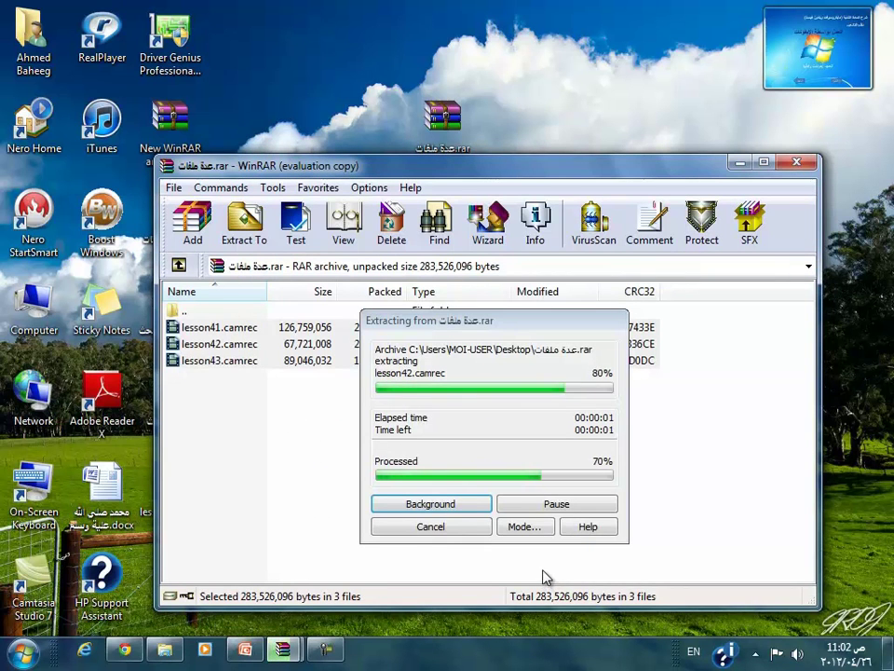
# Step: Check the extracted lesson files in the Documents library and close its window
pyautogui.click(23, 650)
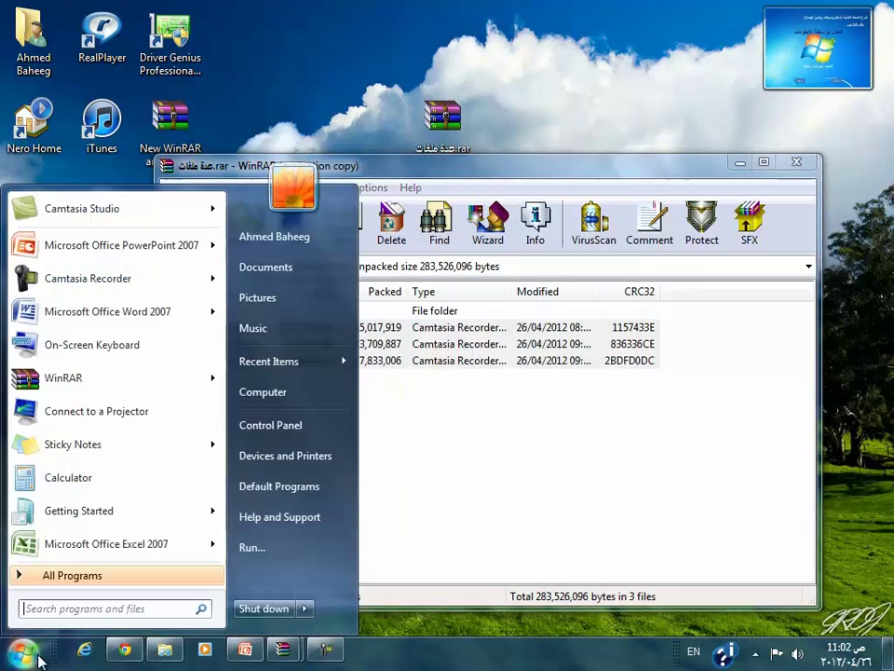
pyautogui.click(268, 279)
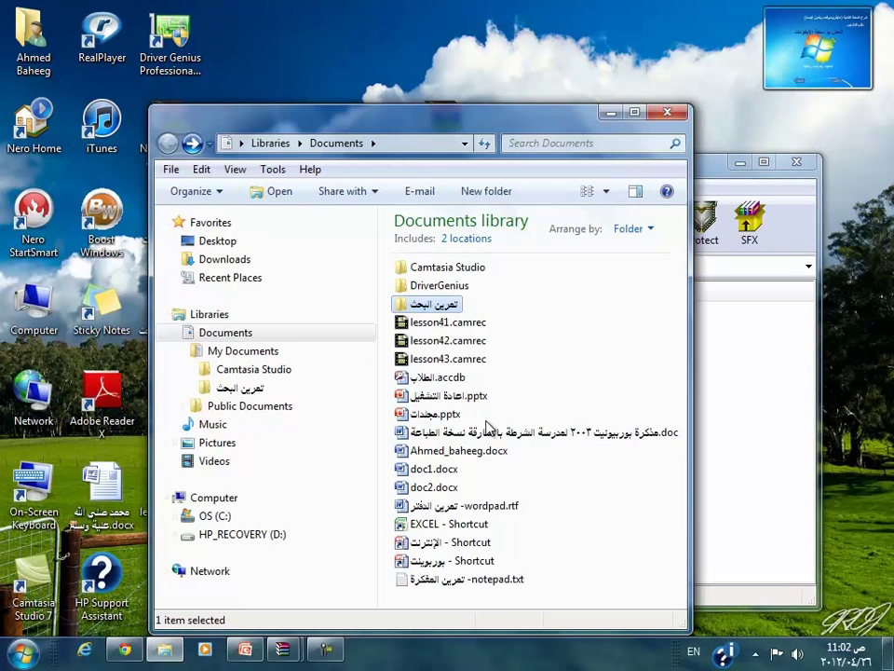
pyautogui.click(474, 322)
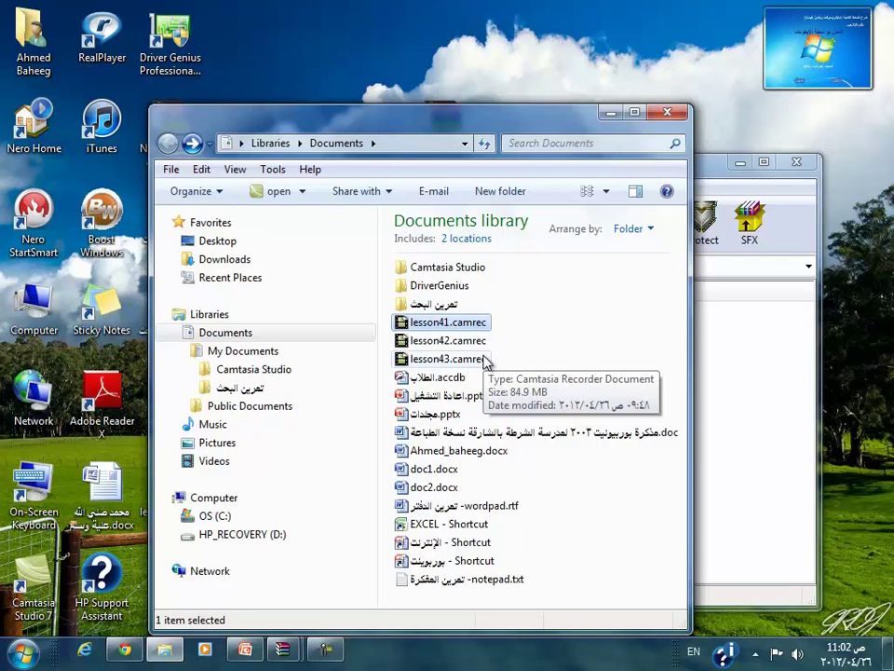
pyautogui.click(681, 120)
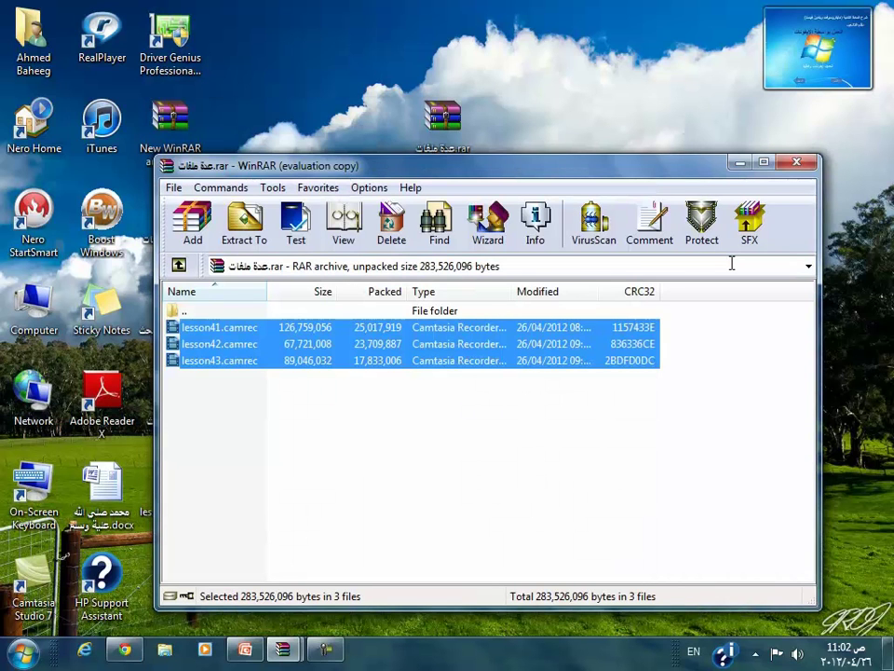